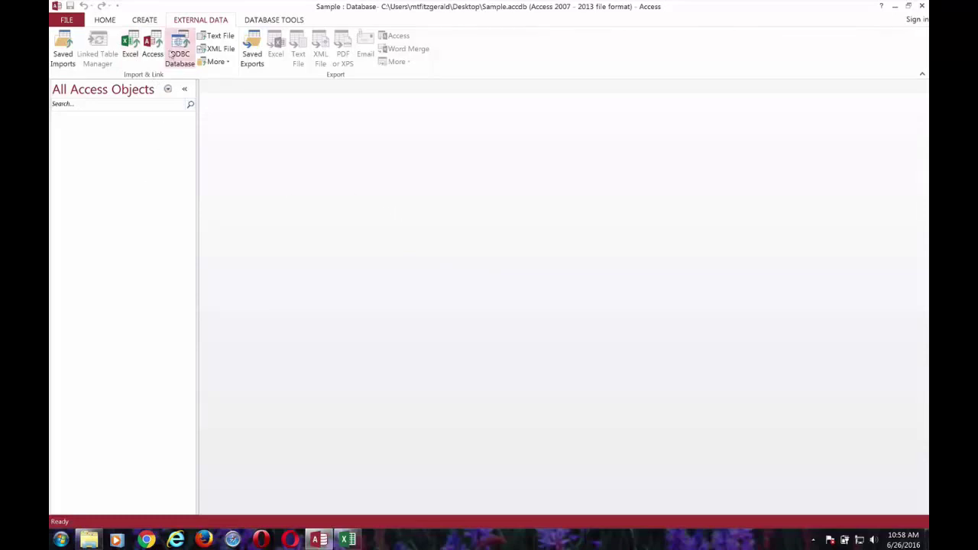
# - Start an Excel spreadsheet import with Products.xlsx from the Desktop as the source, importing the data into a new table
pyautogui.click(104, 19)
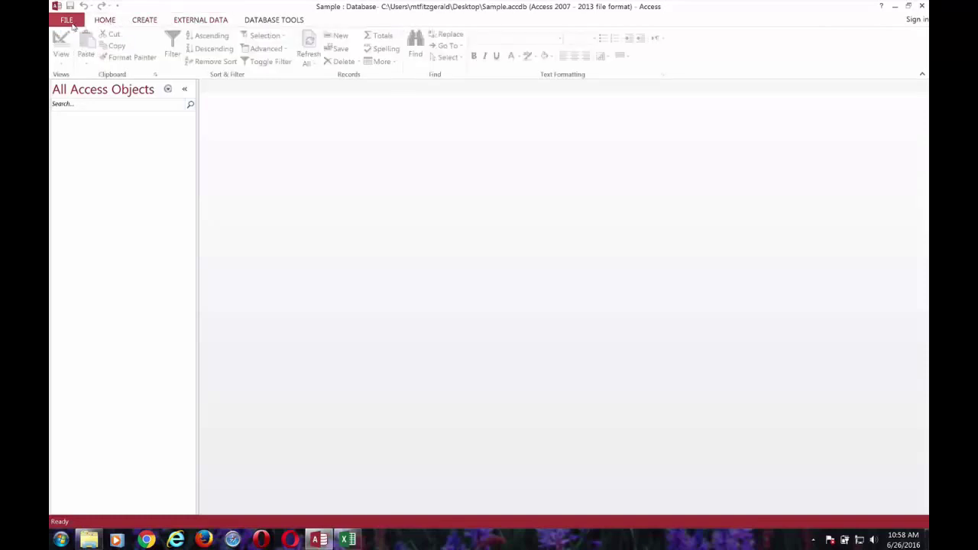
pyautogui.click(202, 21)
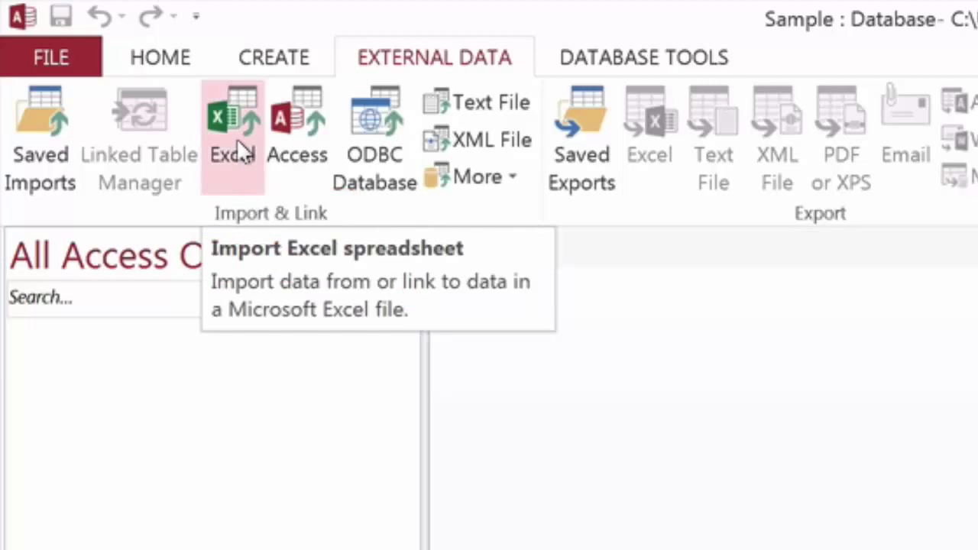
pyautogui.click(236, 138)
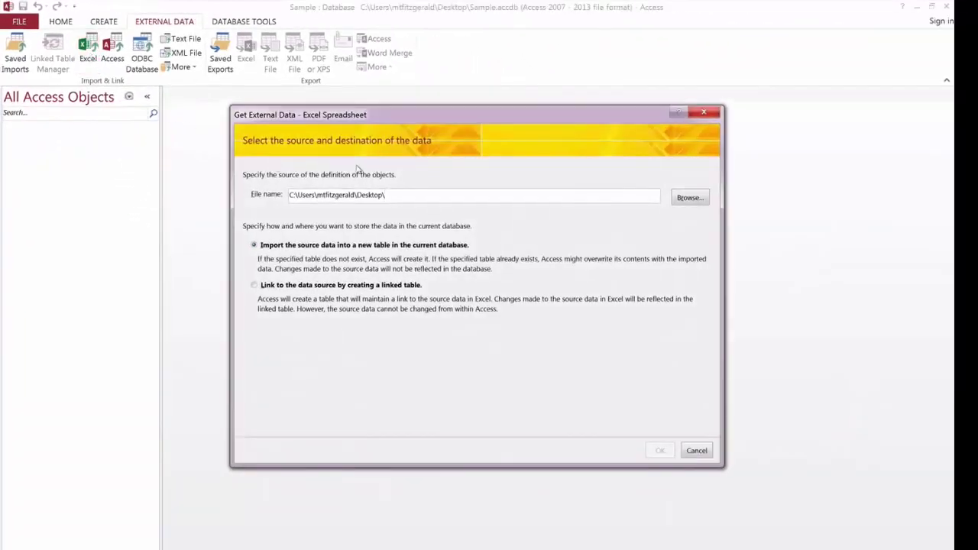
pyautogui.moveTo(374, 120); pyautogui.dragTo(333, 106)
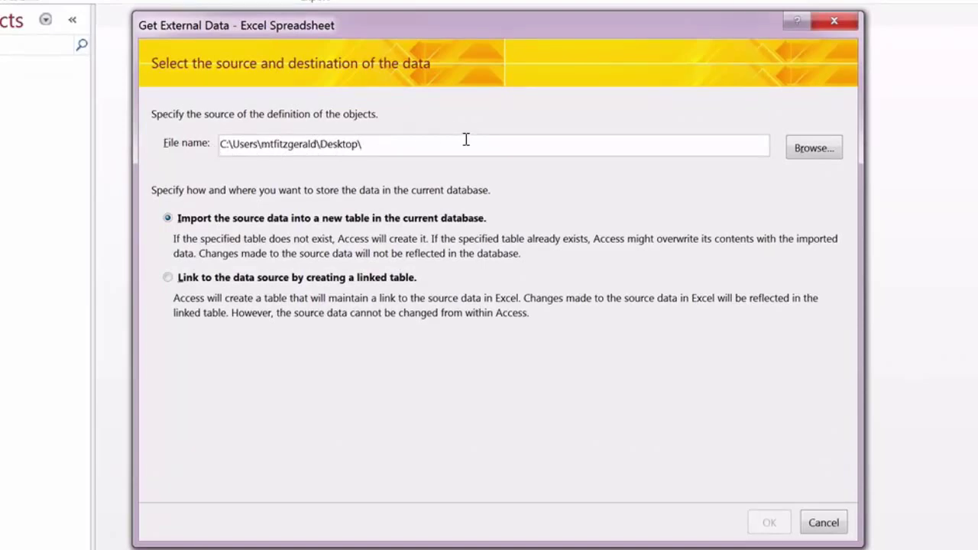
pyautogui.click(813, 151)
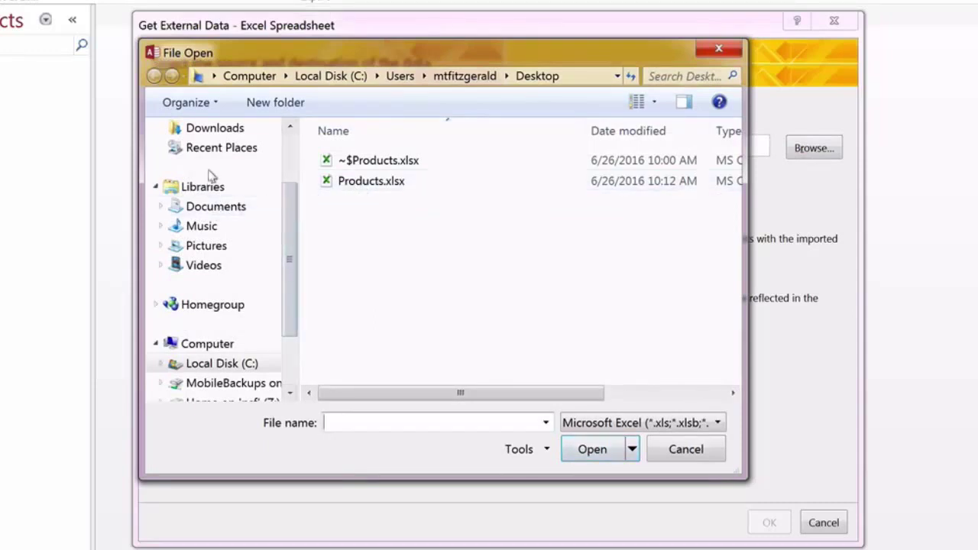
pyautogui.moveTo(287, 211); pyautogui.dragTo(289, 146)
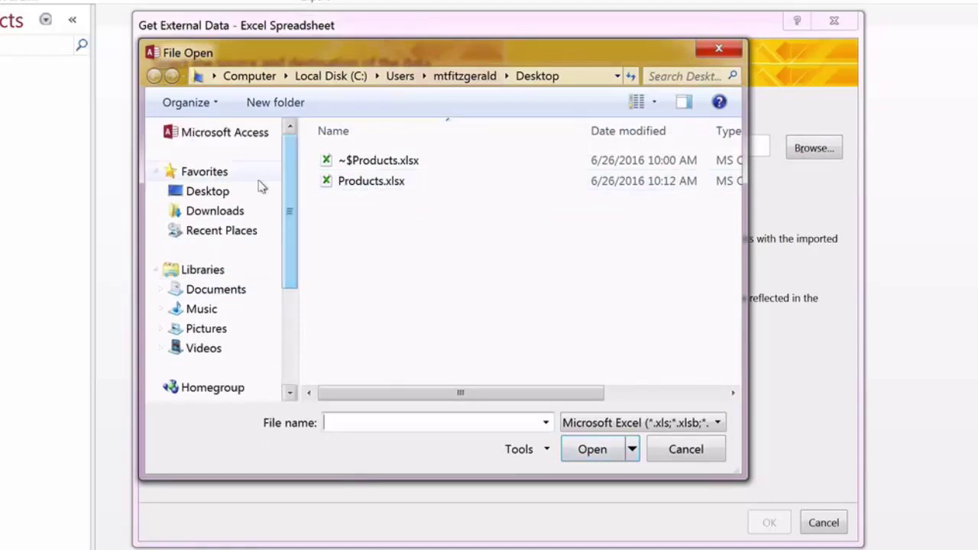
pyautogui.click(229, 192)
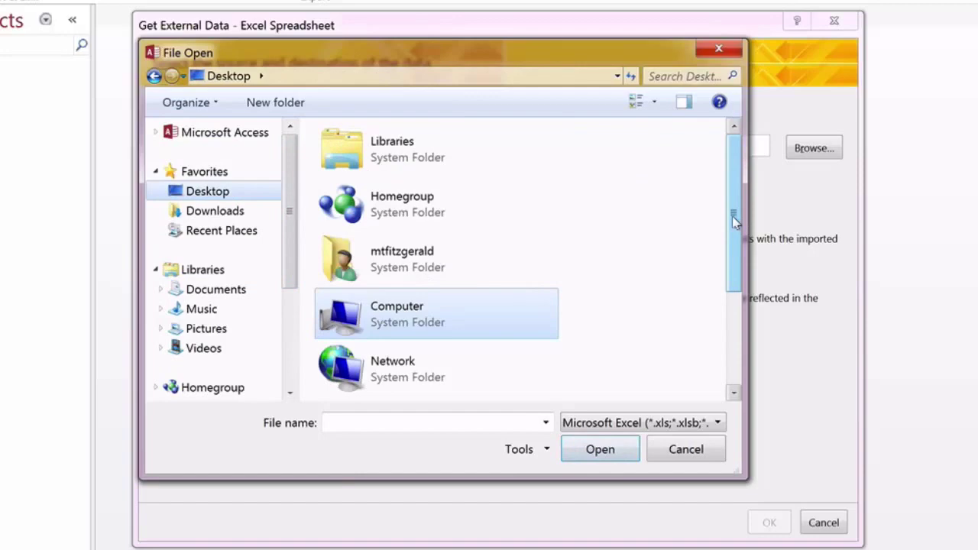
pyautogui.moveTo(734, 214); pyautogui.dragTo(735, 298)
pyautogui.click(421, 379)
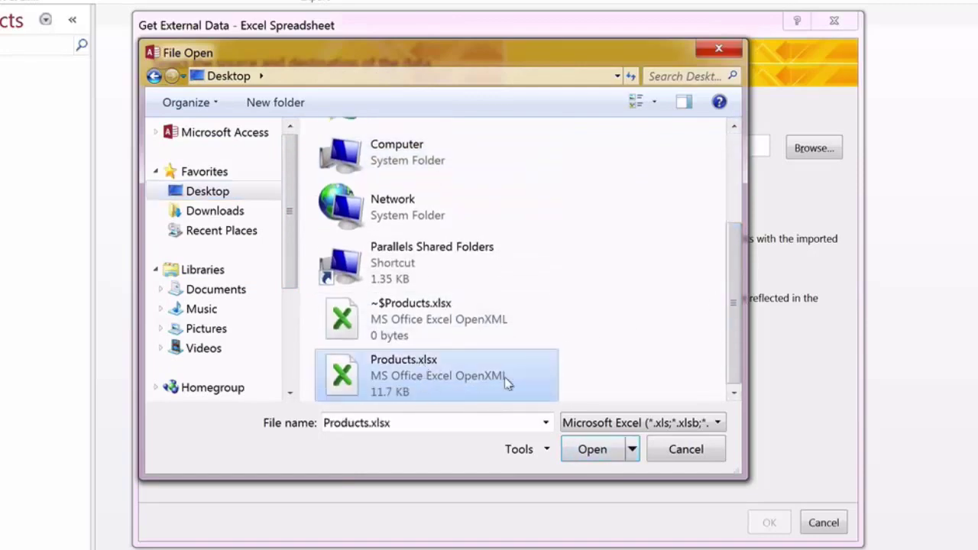
pyautogui.click(600, 453)
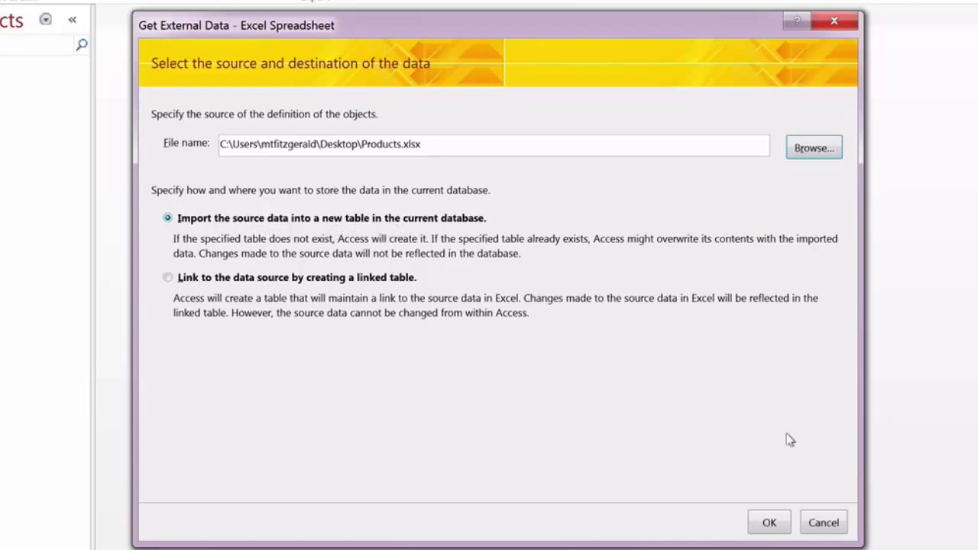
pyautogui.click(769, 524)
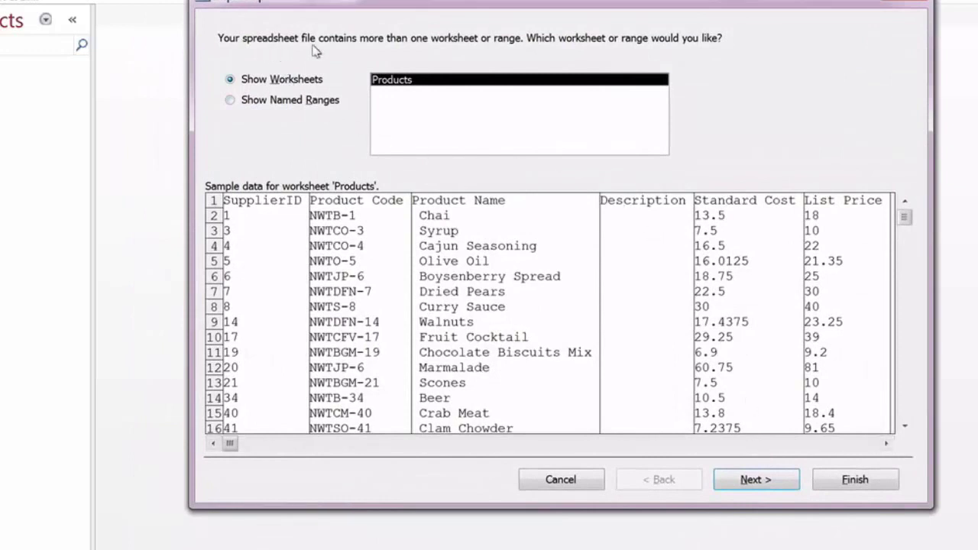
# - Choose the Products worksheet for the import and keep its first row as the column headings
pyautogui.moveTo(441, 2); pyautogui.dragTo(372, 28)
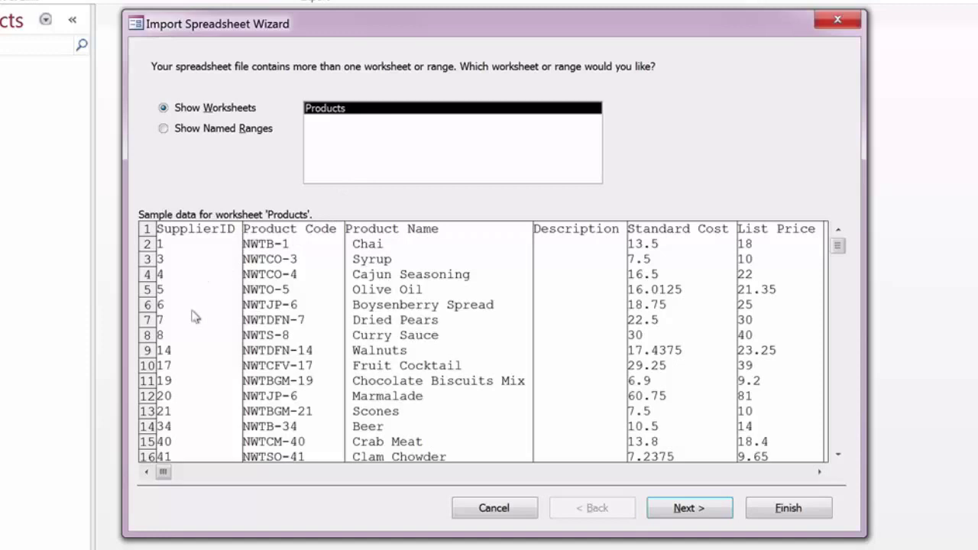
pyautogui.moveTo(164, 472); pyautogui.dragTo(188, 461)
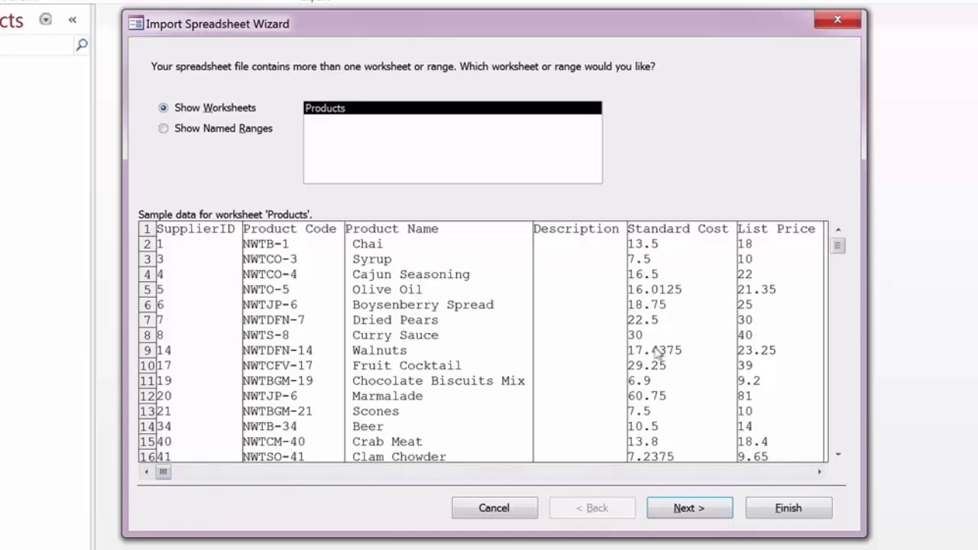
pyautogui.click(687, 508)
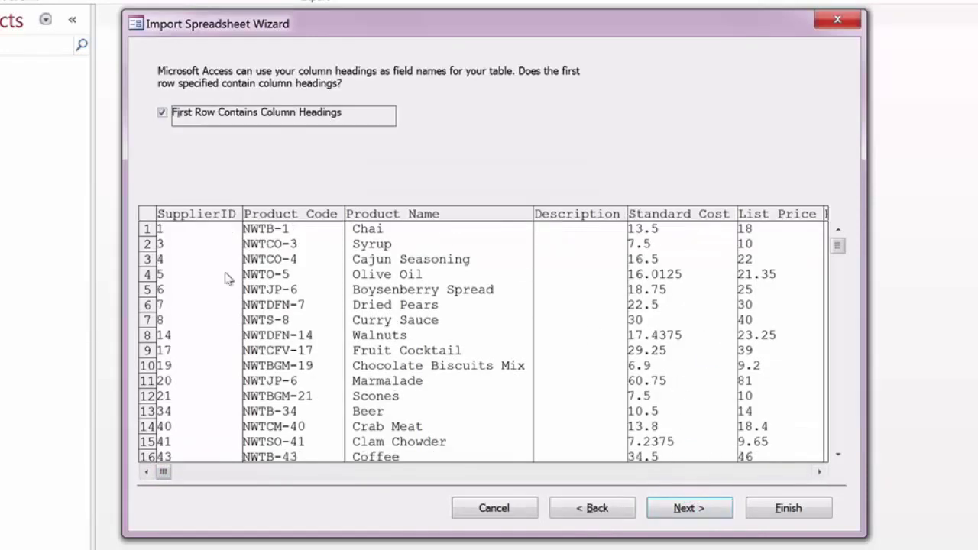
pyautogui.click(162, 114)
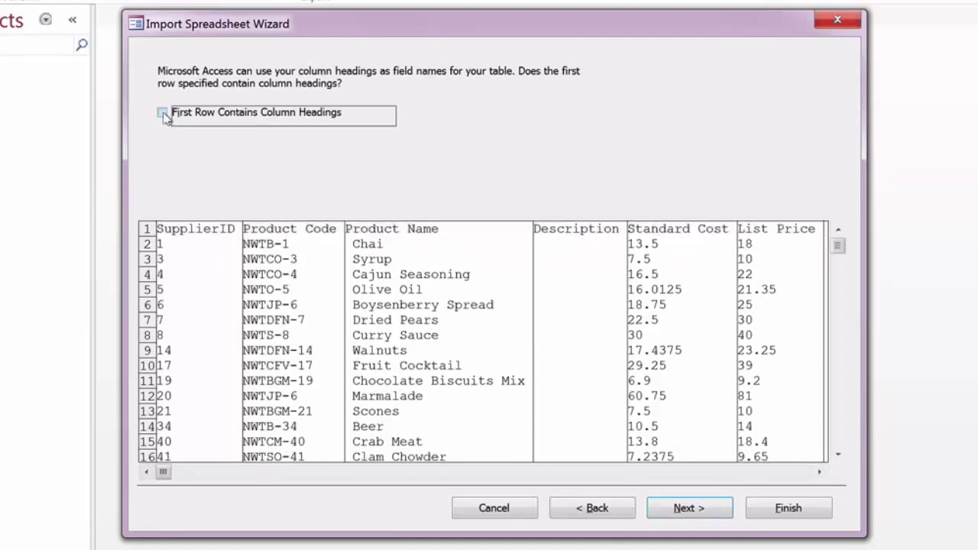
pyautogui.click(162, 113)
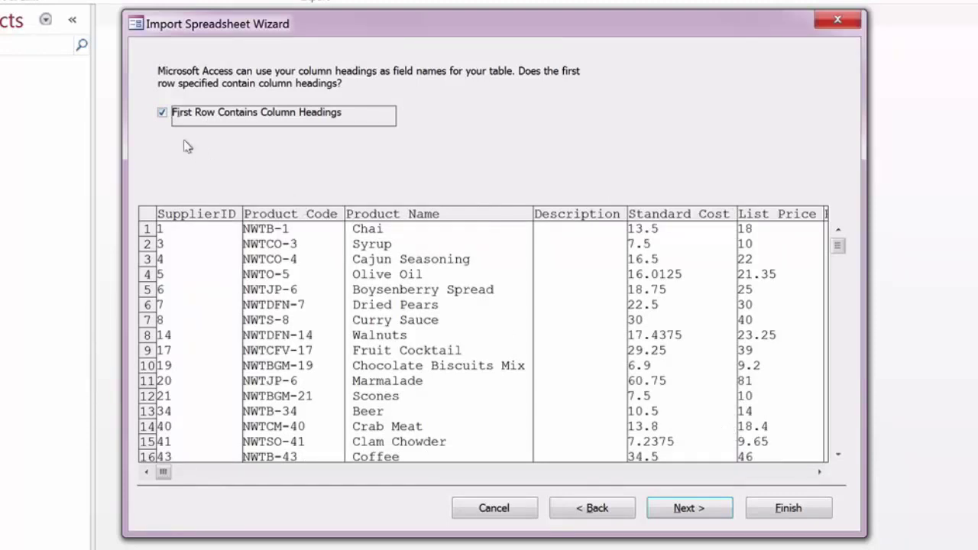
pyautogui.click(691, 508)
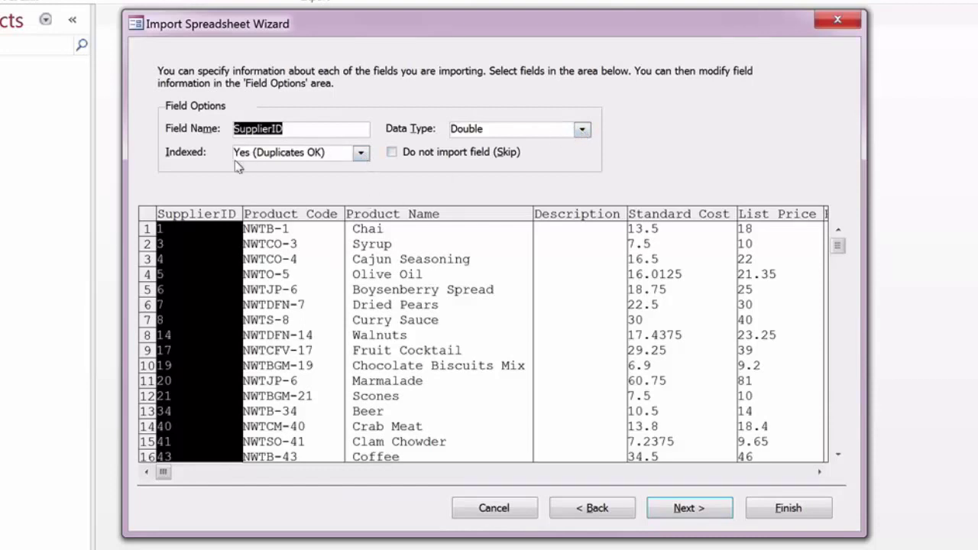
# - Set the SupplierID field's index to Yes (No Duplicates) and its data type to Long Integer
pyautogui.click(360, 153)
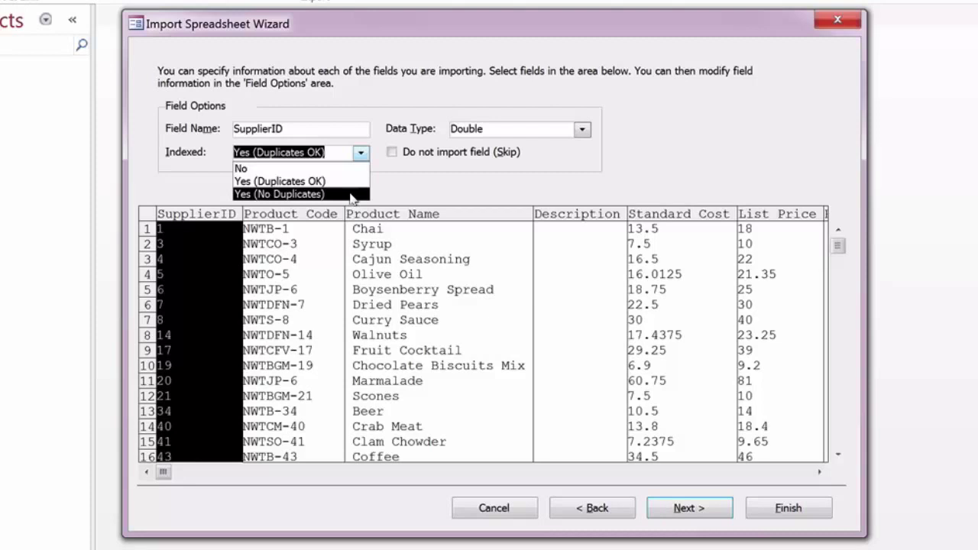
pyautogui.click(351, 196)
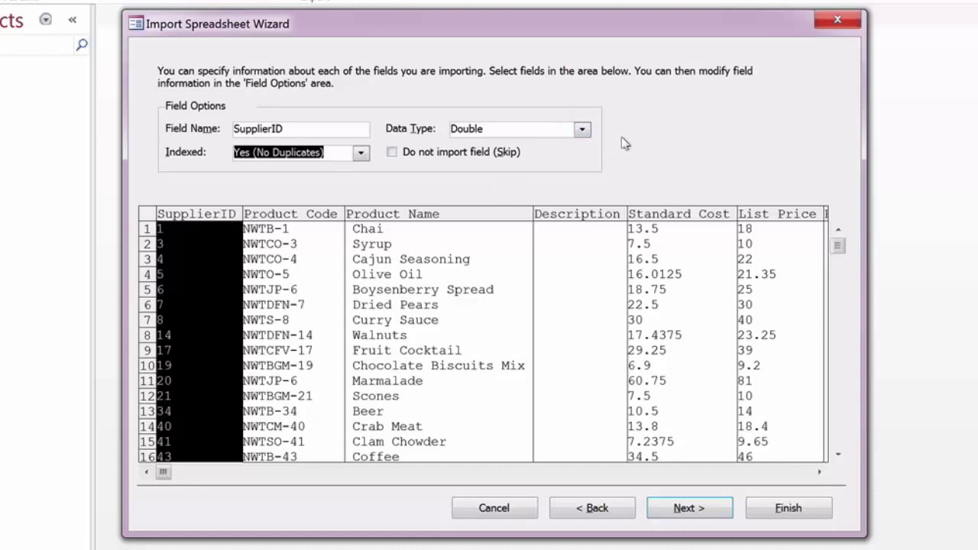
pyautogui.click(583, 132)
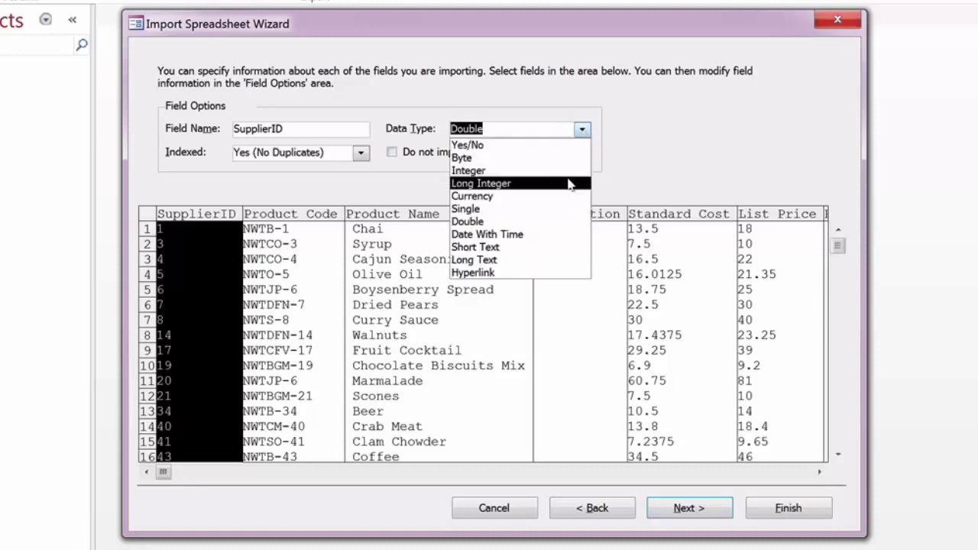
pyautogui.click(569, 184)
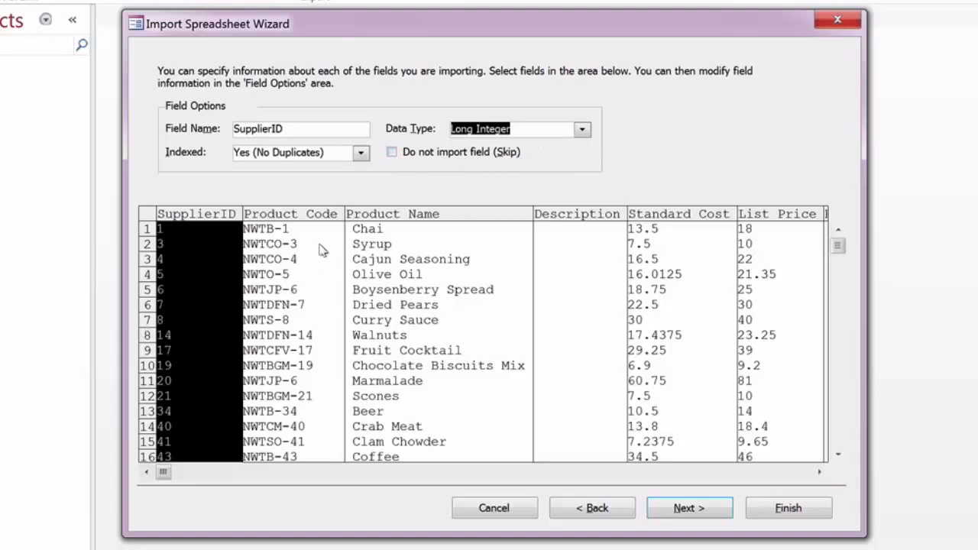
# - Review the import options of the other fields, from Product Code to Standard Cost, plus Category, Minimum Reorder Quantity and Discontinued
pyautogui.click(292, 263)
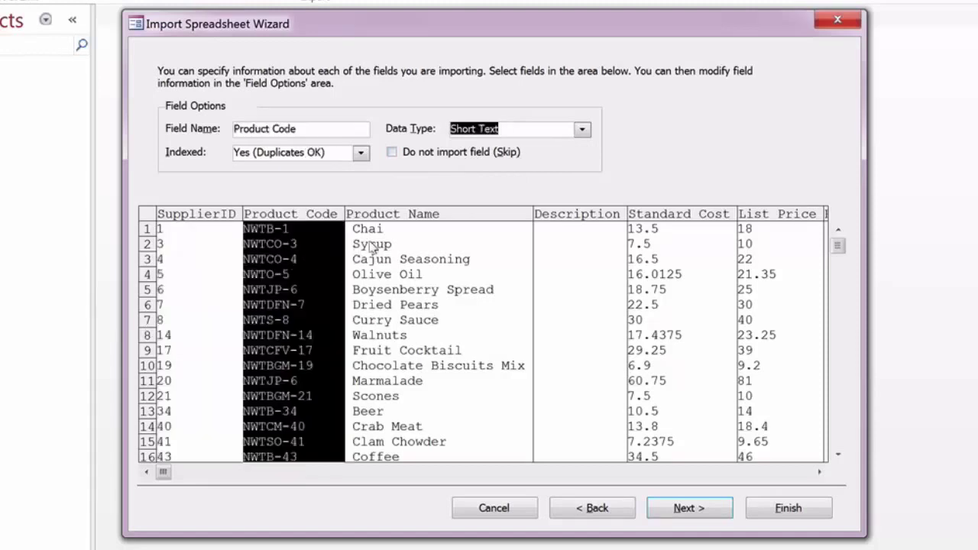
pyautogui.click(410, 250)
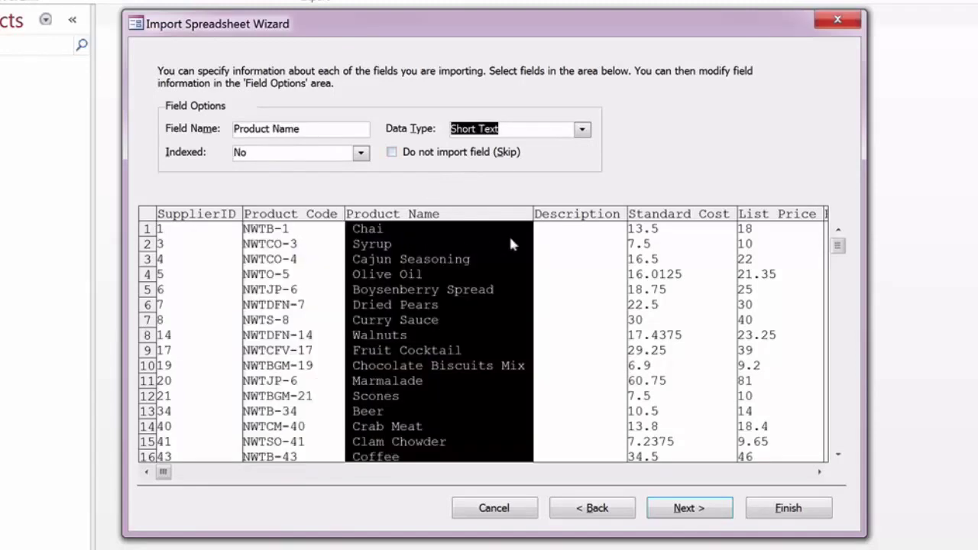
pyautogui.click(580, 235)
pyautogui.click(661, 233)
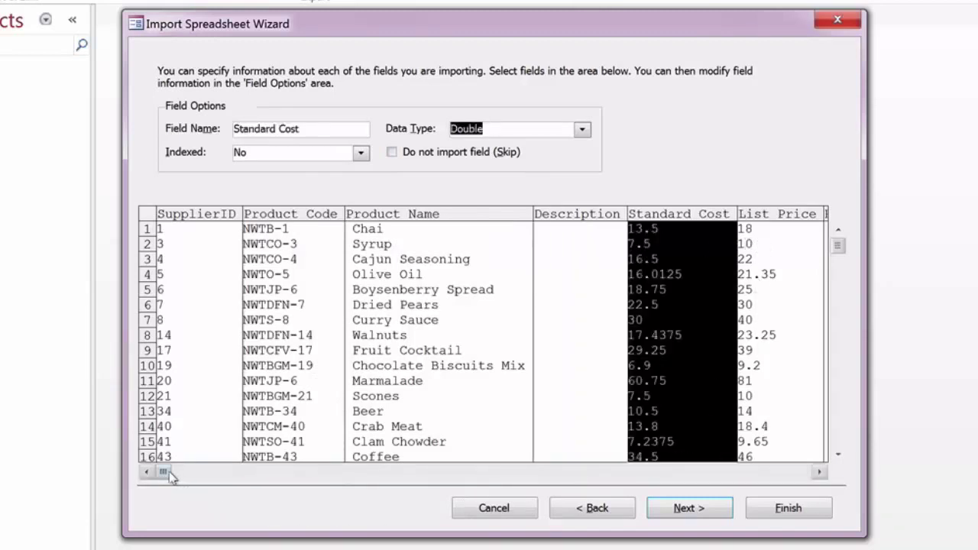
pyautogui.moveTo(171, 475); pyautogui.dragTo(816, 464)
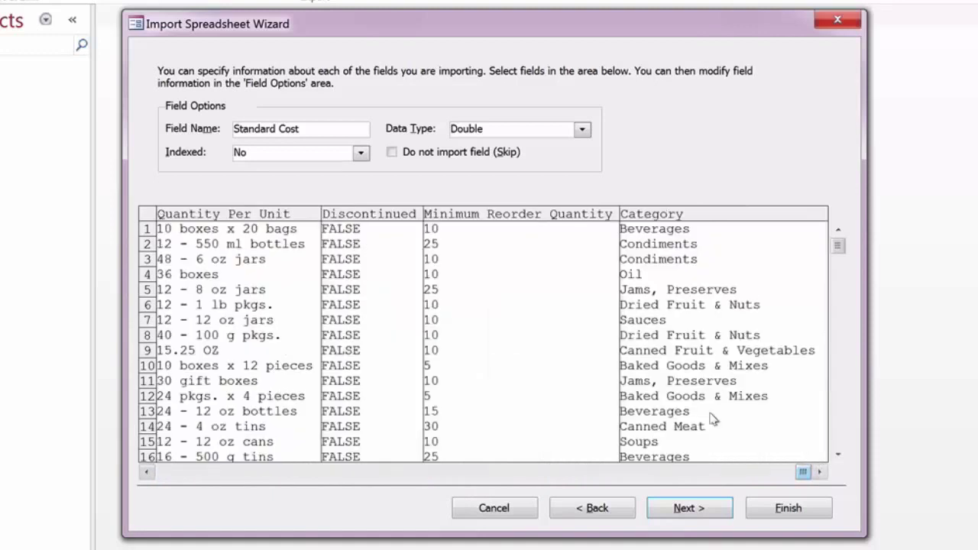
pyautogui.click(651, 238)
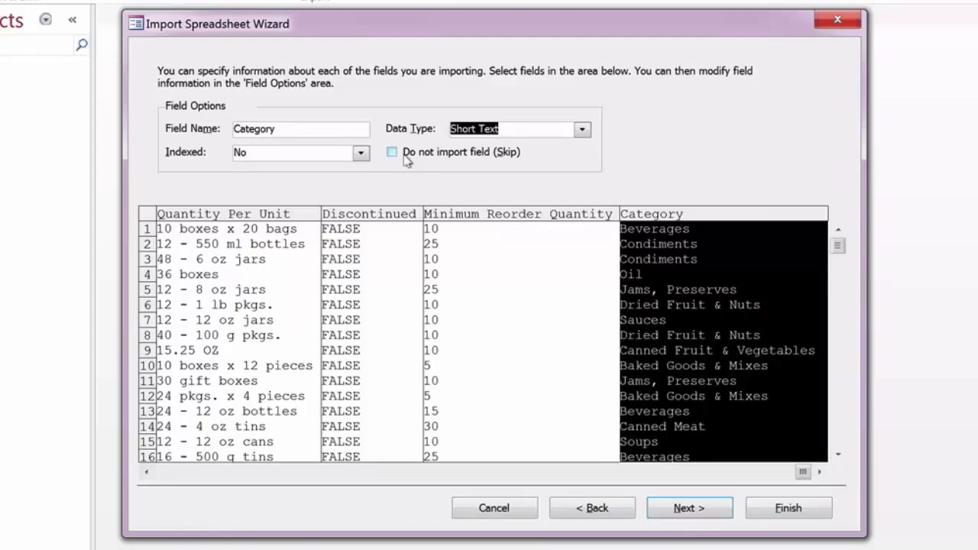
pyautogui.click(457, 231)
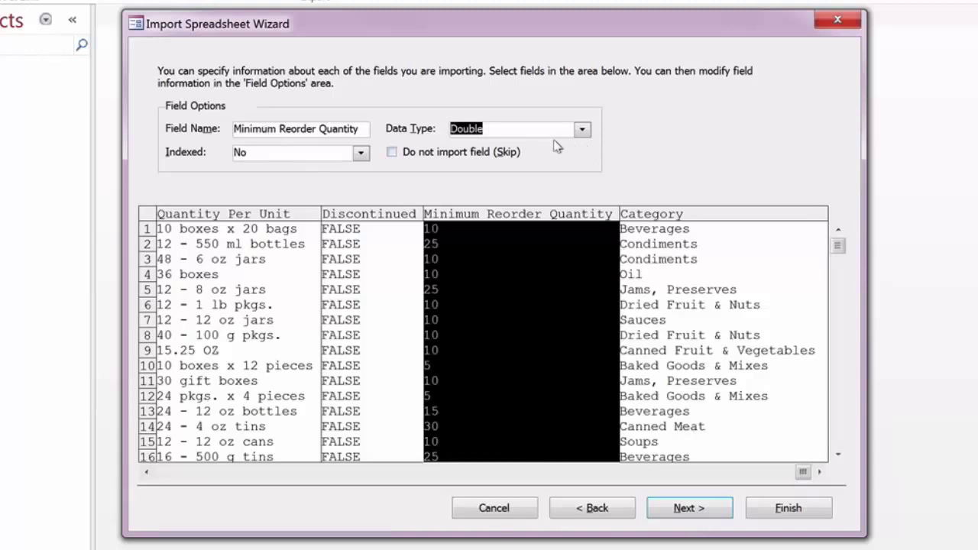
pyautogui.click(379, 240)
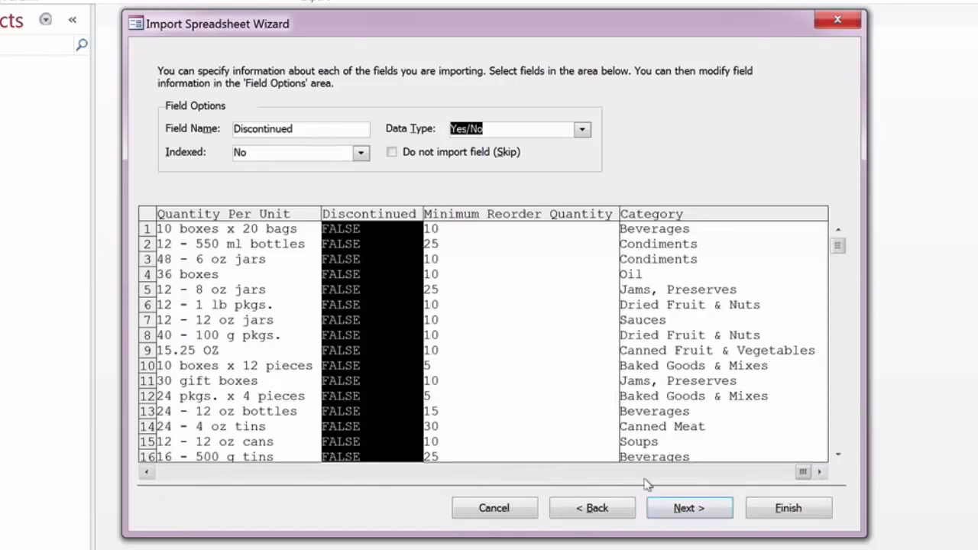
# - Choose SupplierID as the table's own primary key and continue to the final import page
pyautogui.click(688, 508)
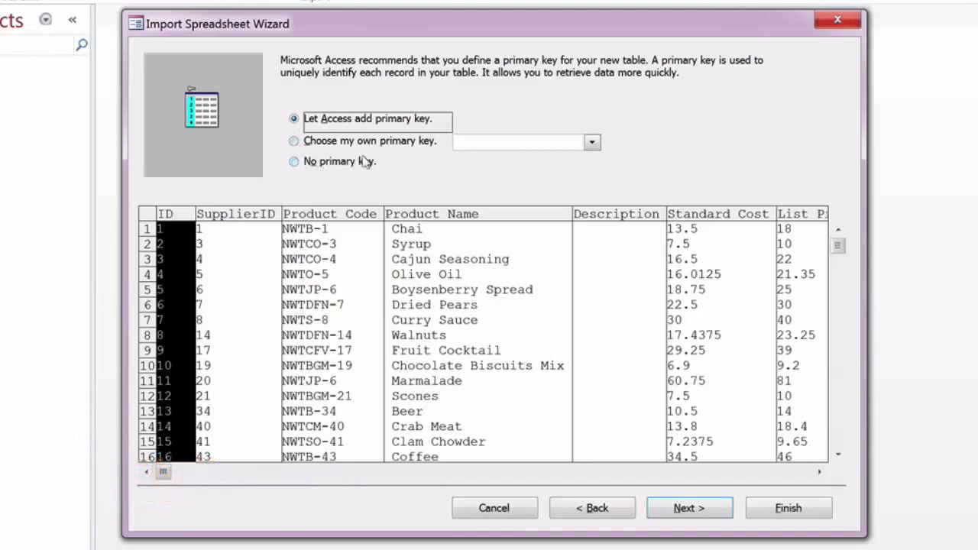
pyautogui.click(294, 142)
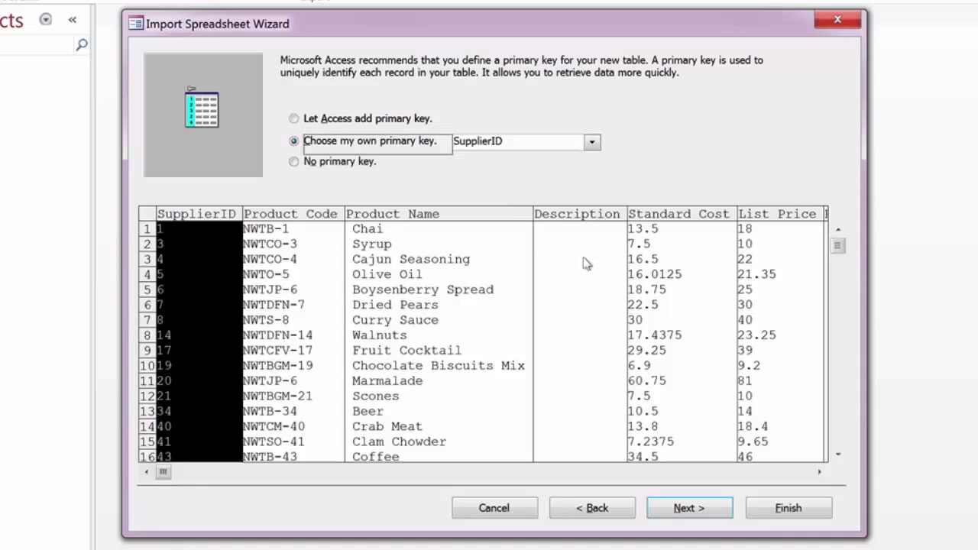
pyautogui.click(686, 510)
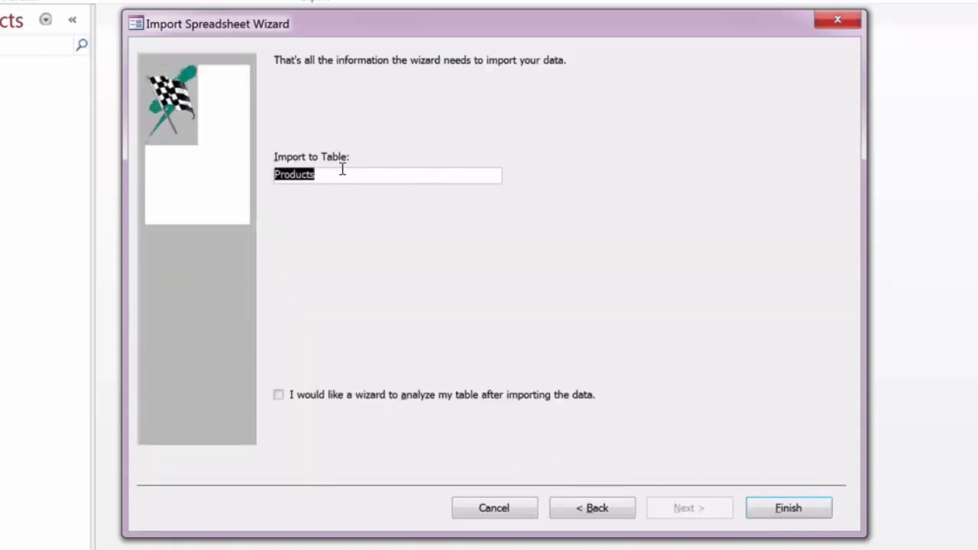
# - Name the destination table tblProducts and finish the import without saving the import steps
pyautogui.click(276, 175)
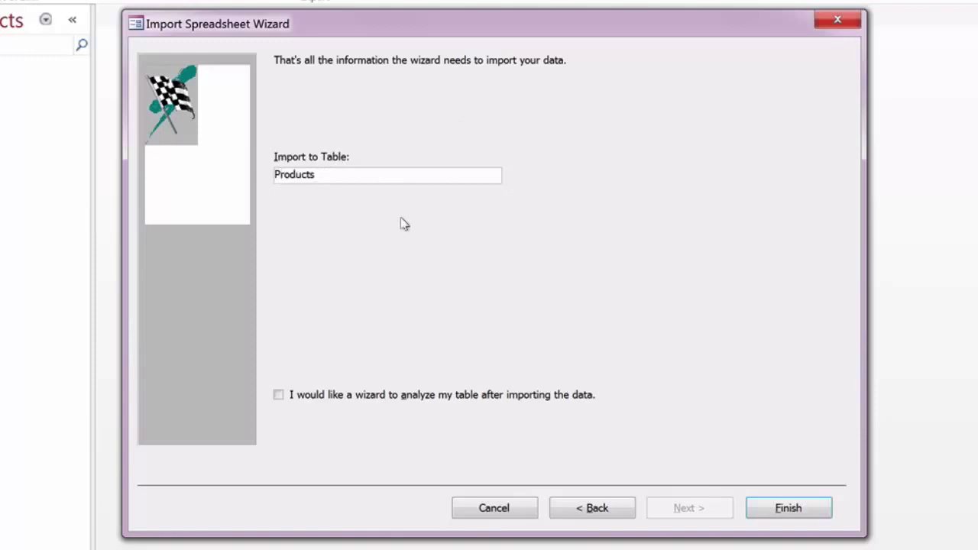
pyautogui.write('tbl')
pyautogui.click(789, 509)
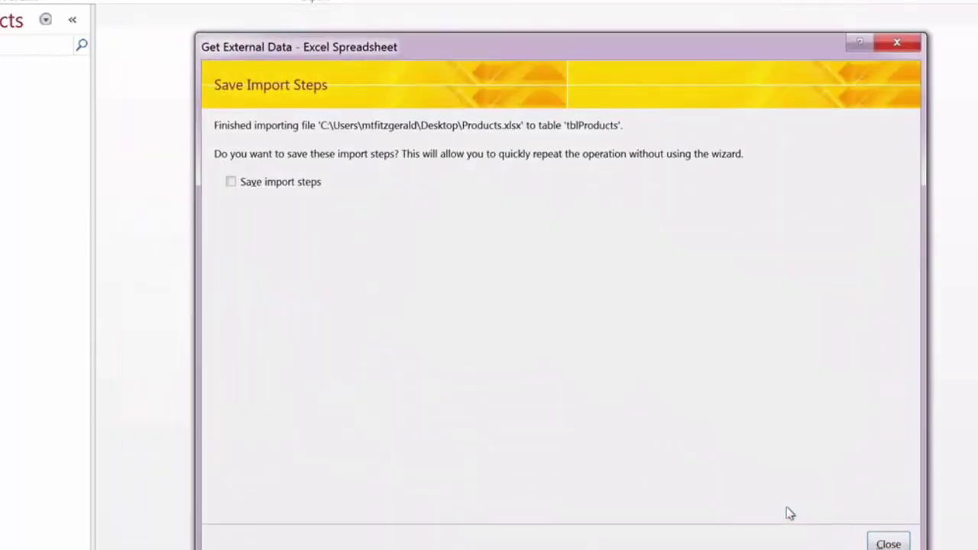
pyautogui.moveTo(448, 44); pyautogui.dragTo(375, 33)
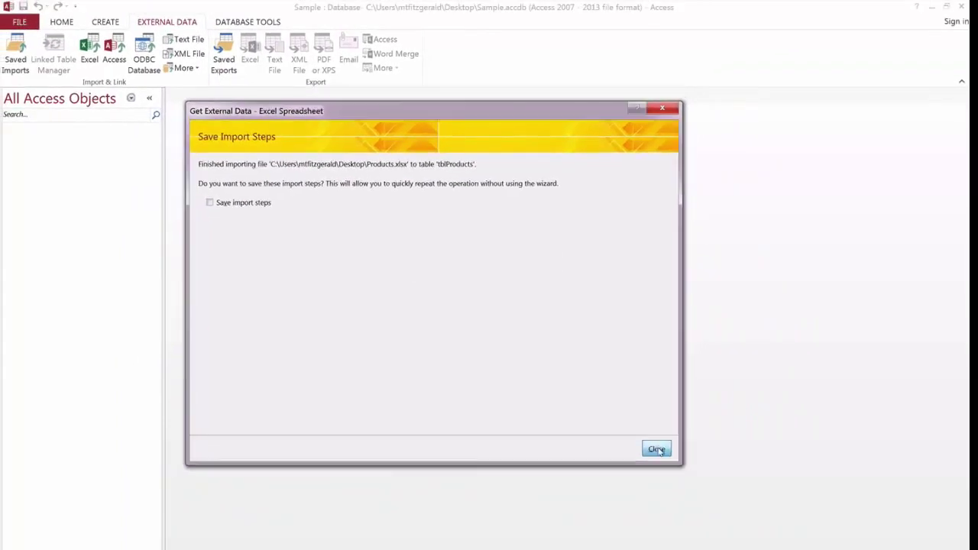
pyautogui.click(658, 451)
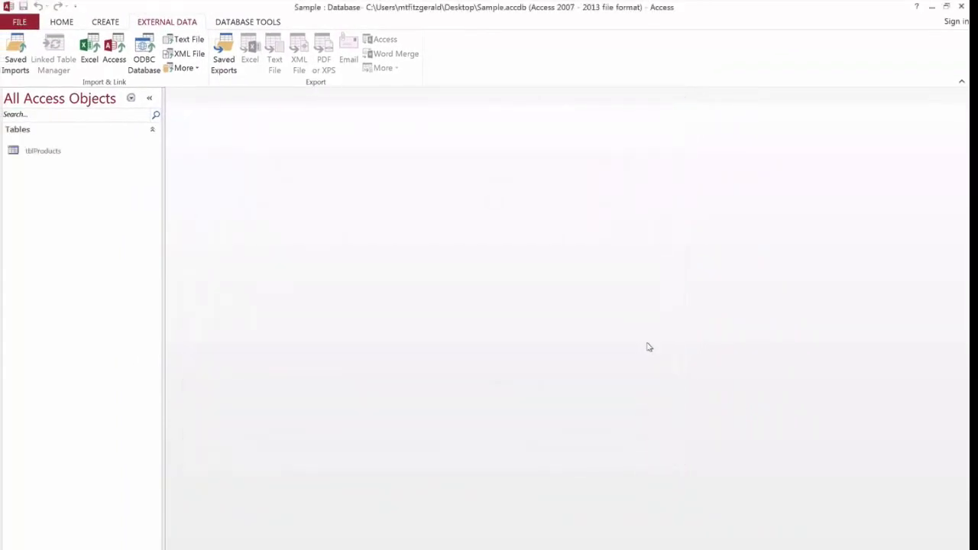
# - Open the tblProducts table and look through all its imported columns
pyautogui.doubleClick(15, 154)
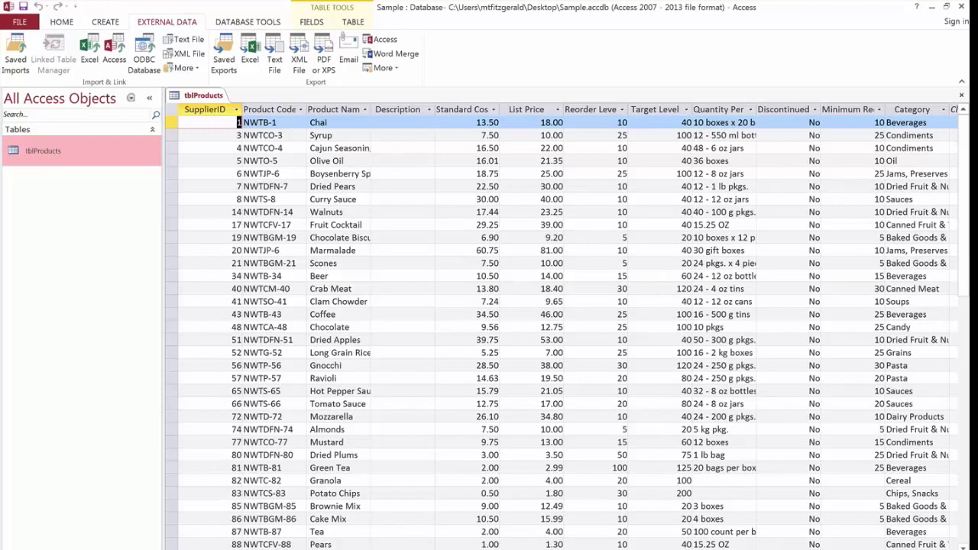
pyautogui.hscroll(3, 565, 328)
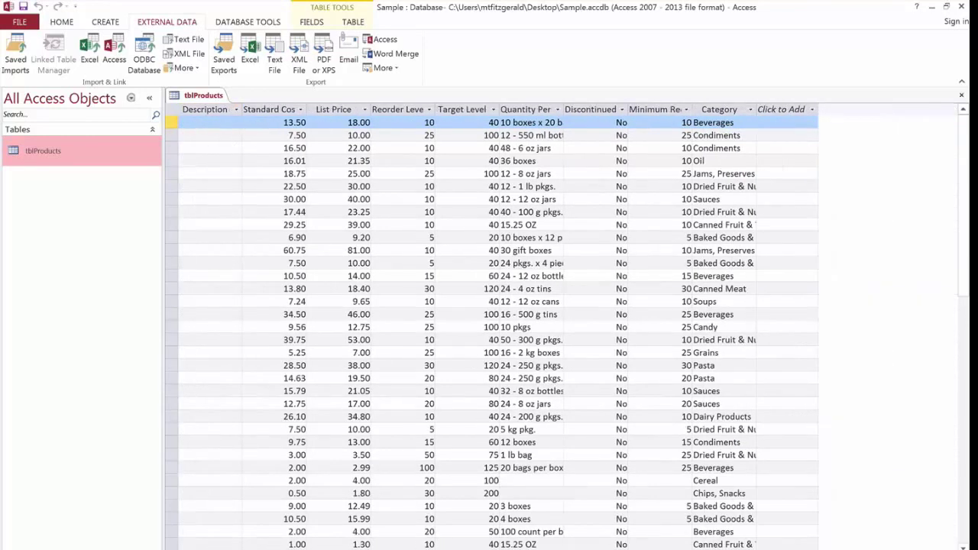
pyautogui.hscroll(-3, 565, 328)
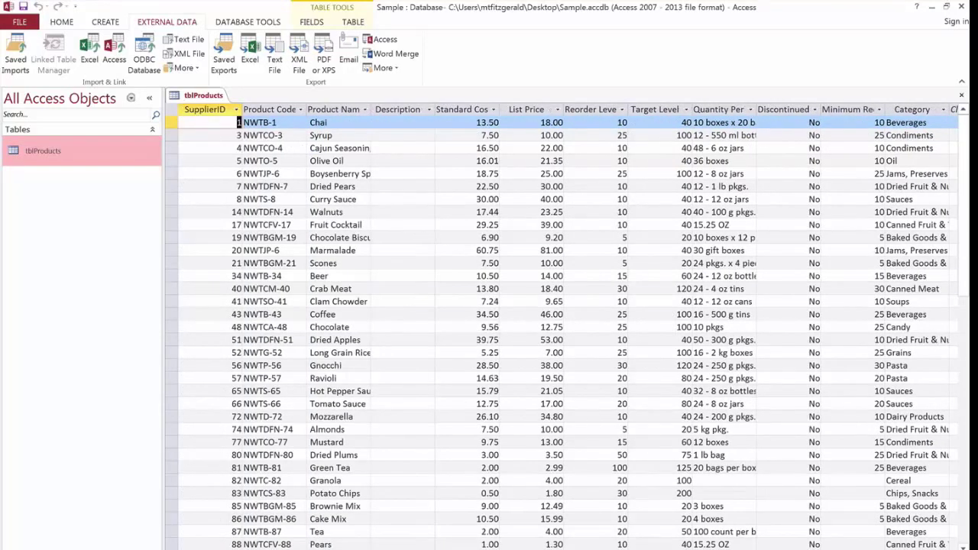
# - Switch tblProducts to Design View and examine the SupplierID field's data type
pyautogui.click(61, 22)
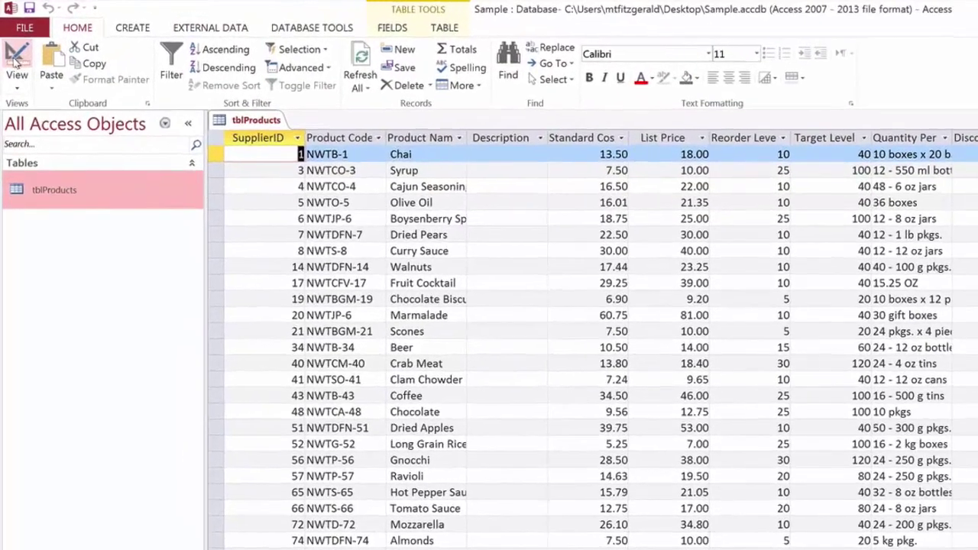
pyautogui.click(16, 61)
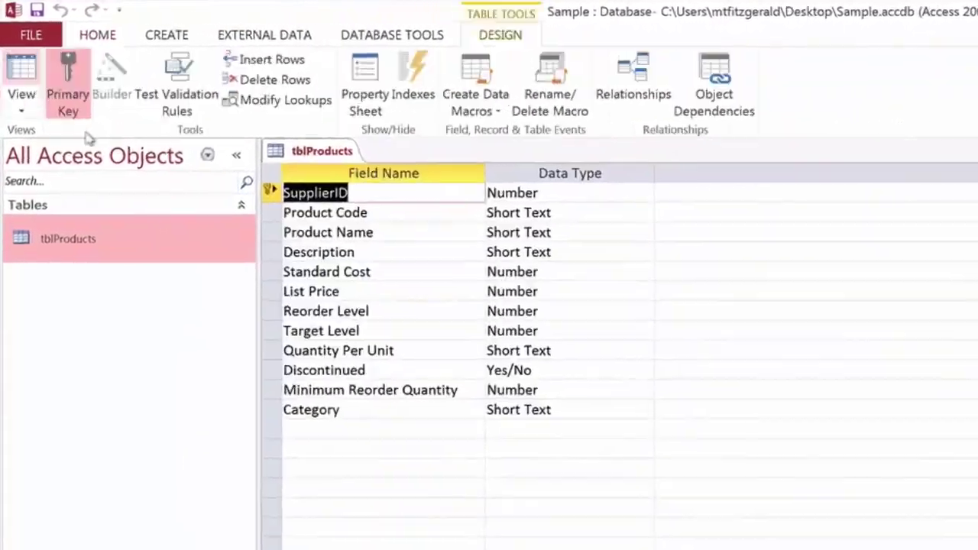
pyautogui.click(535, 198)
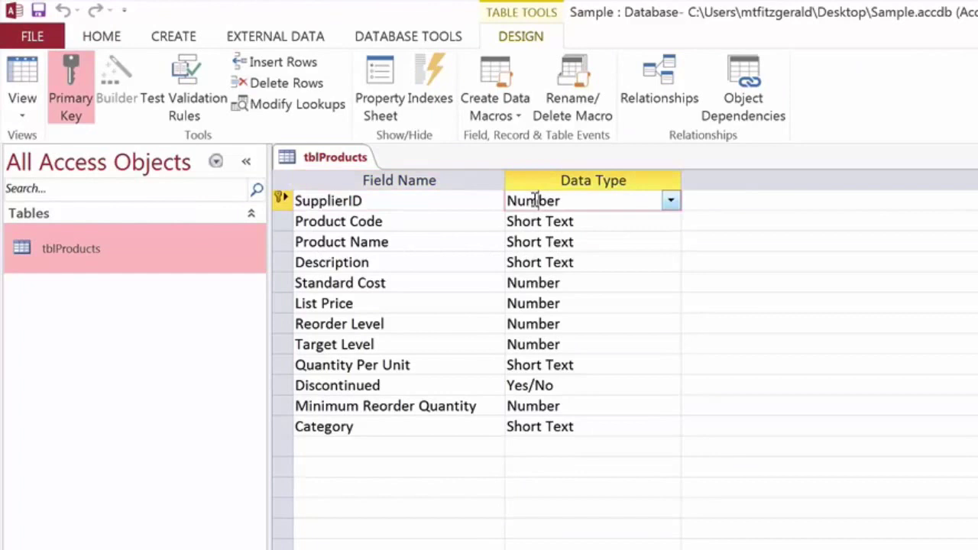